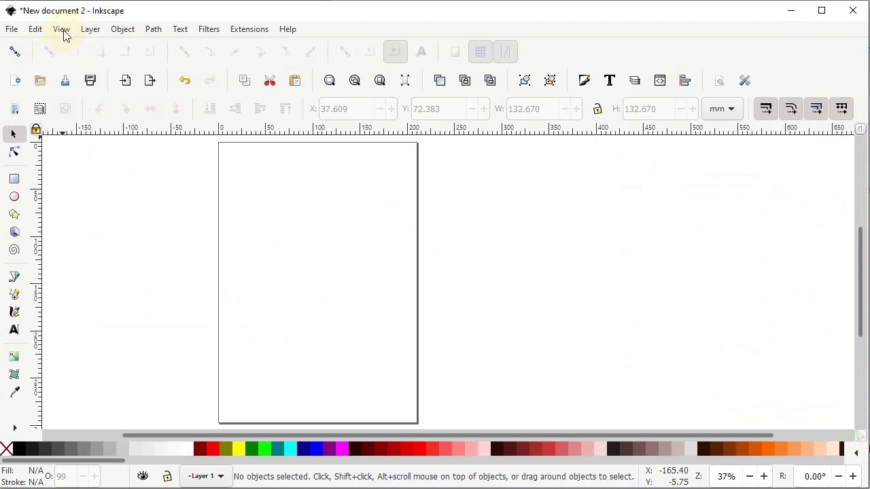
Step: Close the View menu, then reopen it and look through its Show/Hide entries
left_click(61, 30)
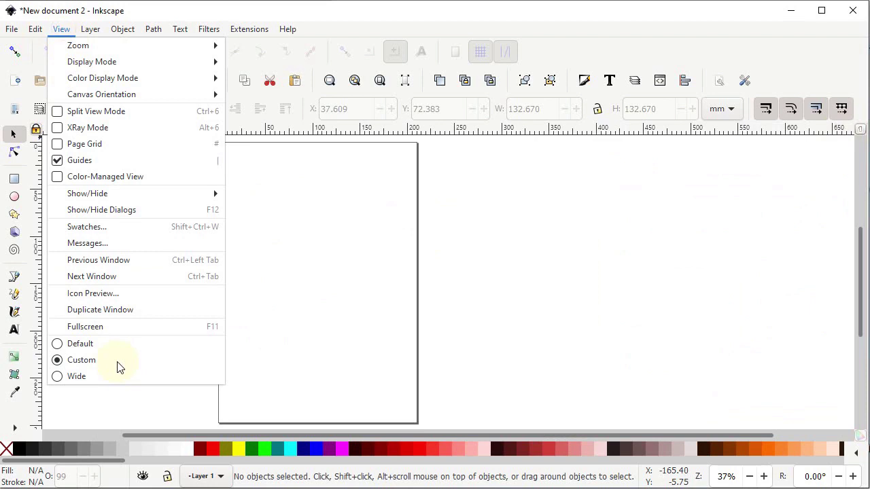
left_click(93, 366)
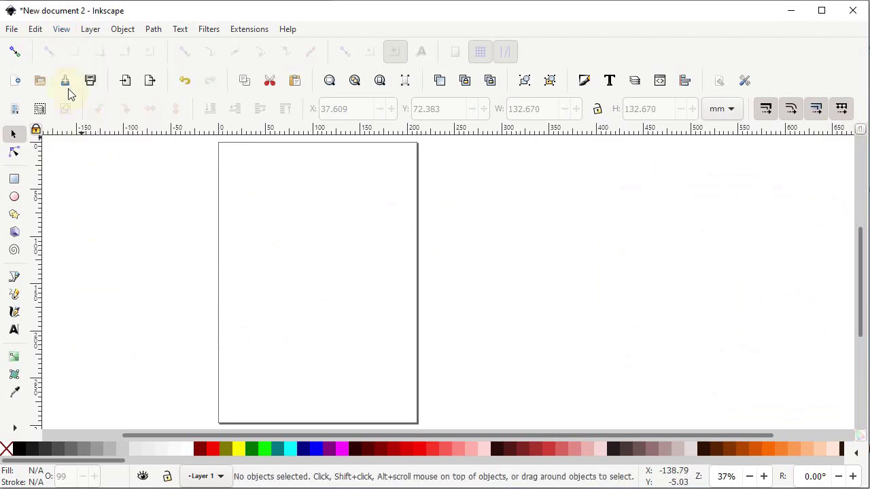
left_click(60, 30)
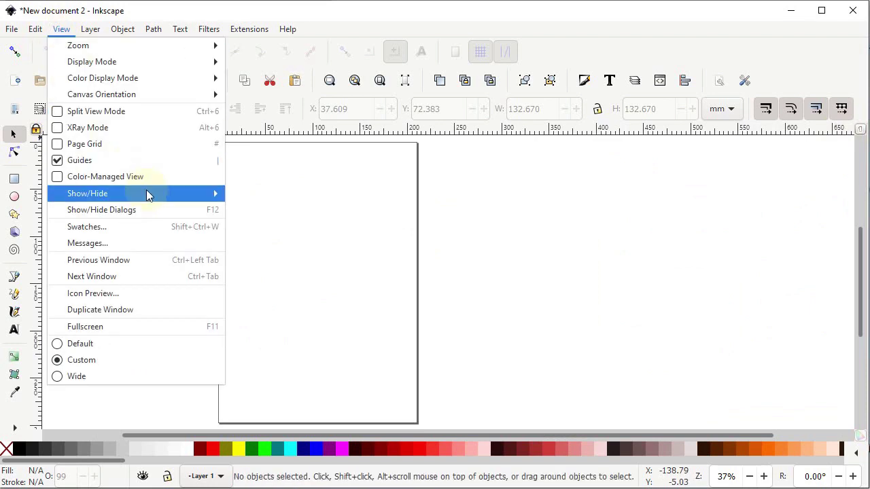
mouse_move(146, 193)
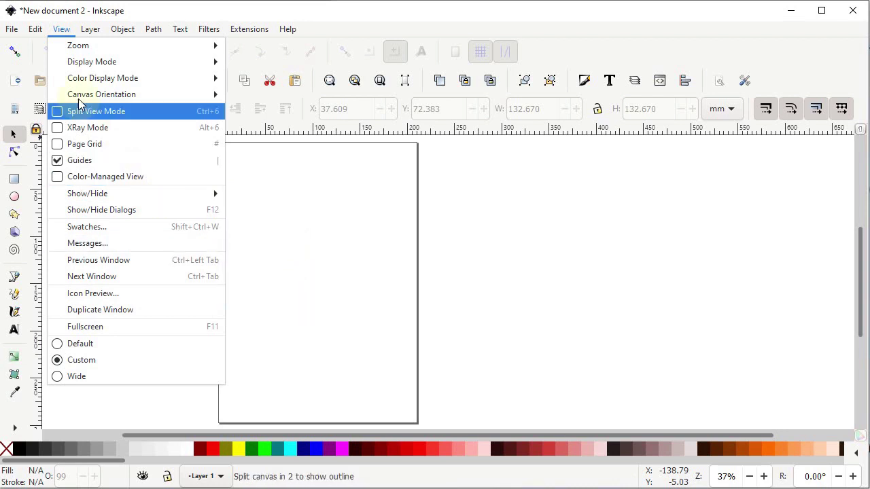
Step: In Document Properties, set display and page units to px and the page to 1280 × 720
mouse_move(12, 29)
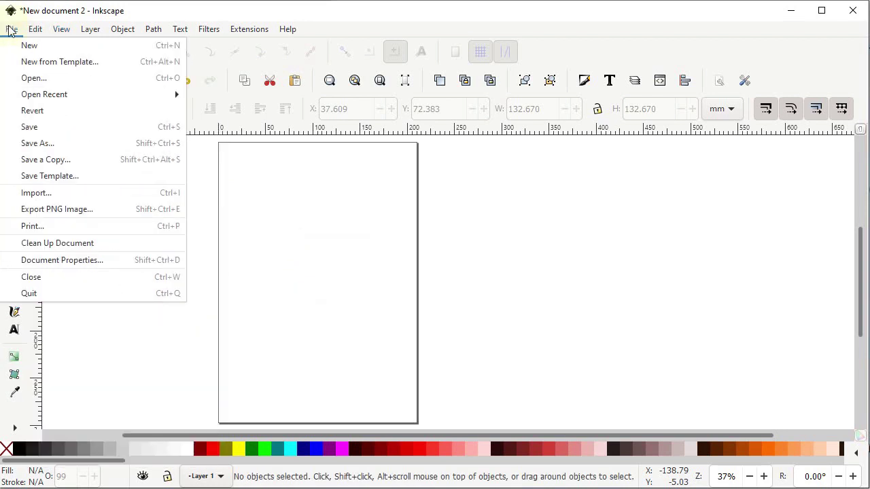
left_click(68, 260)
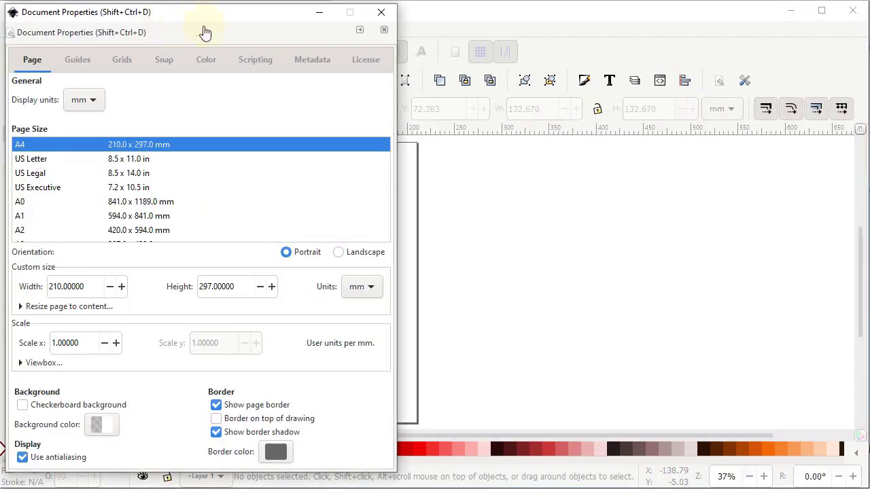
left_click(87, 103)
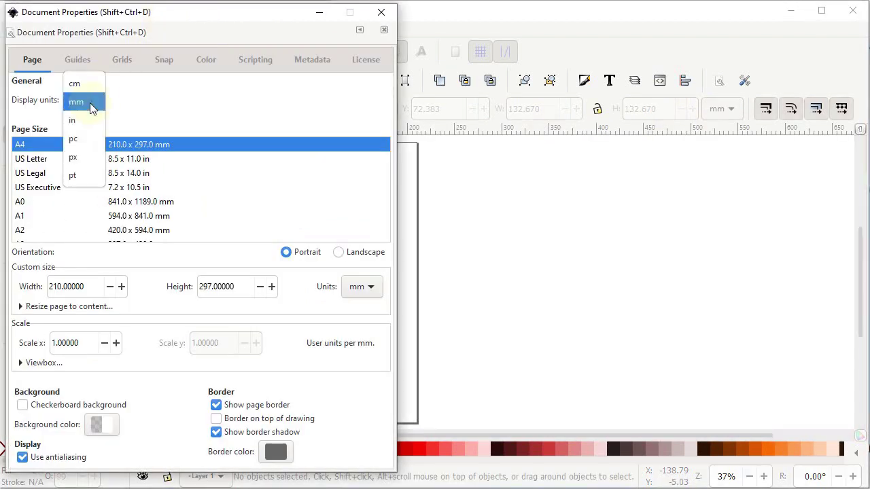
left_click(83, 157)
left_click(363, 297)
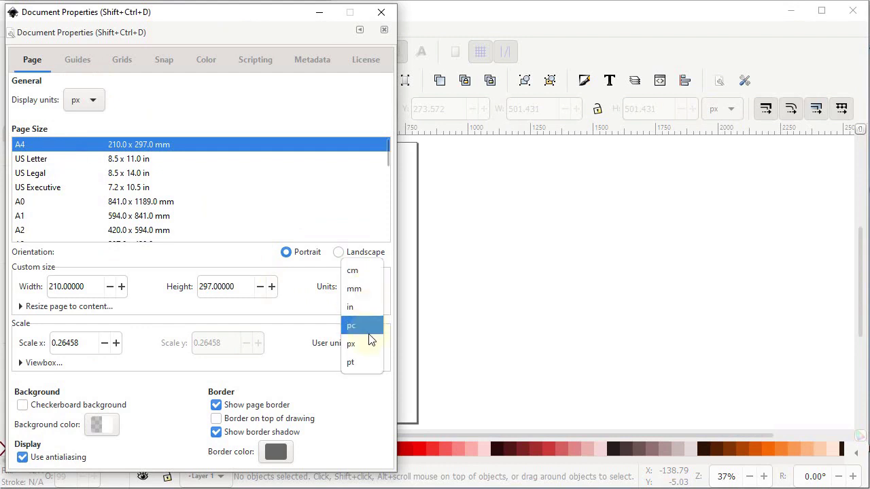
left_click(368, 333)
triple_click(84, 290)
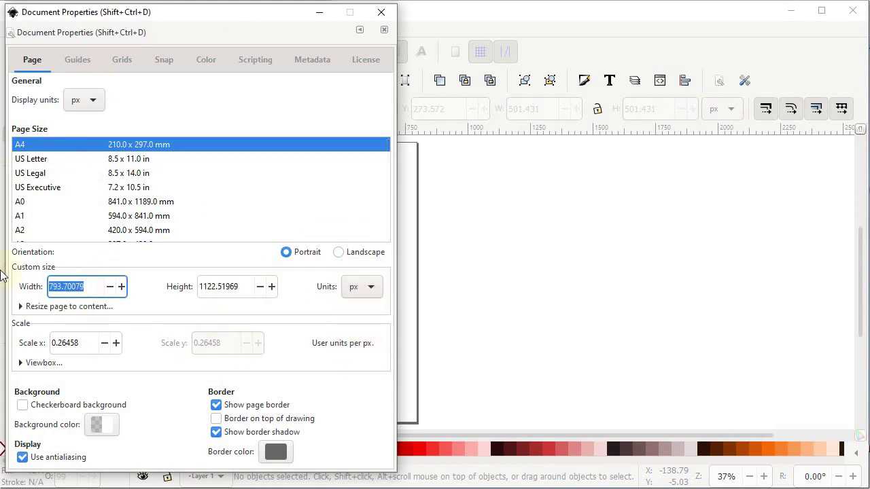
type("1280")
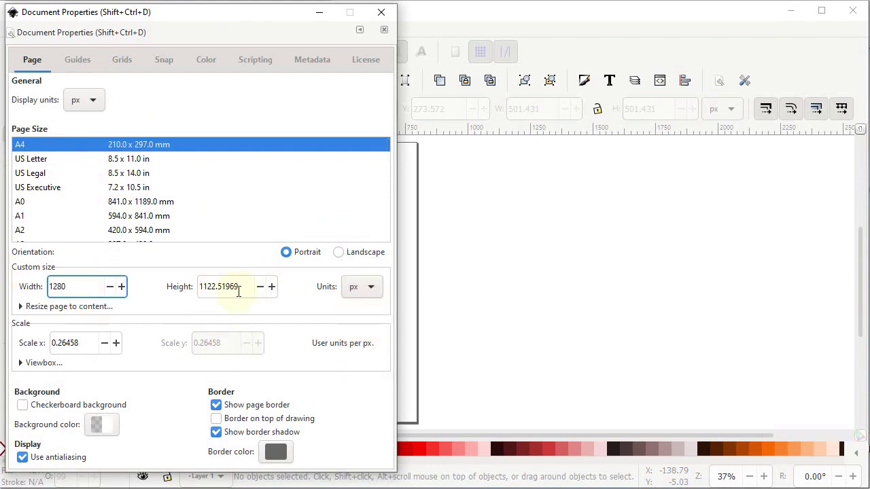
key("Tab")
type("720")
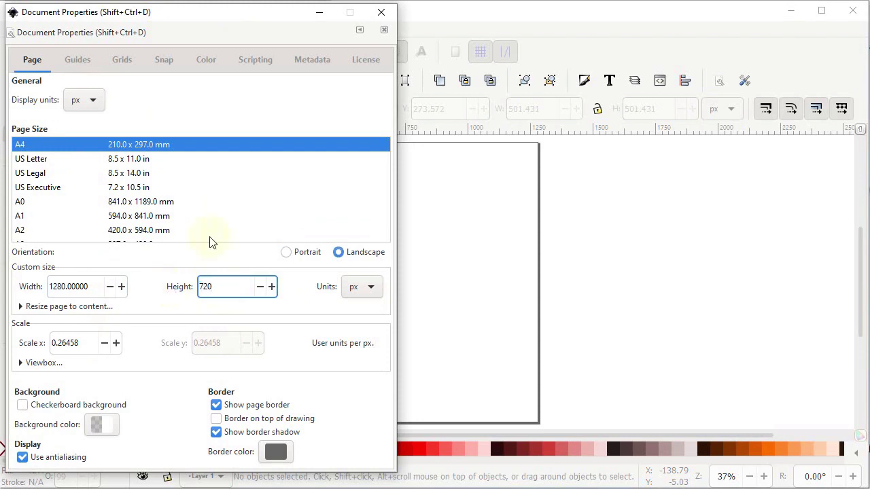
Step: Close Document Properties, show the Fill and Stroke panel and fit the page in the window
left_click(383, 13)
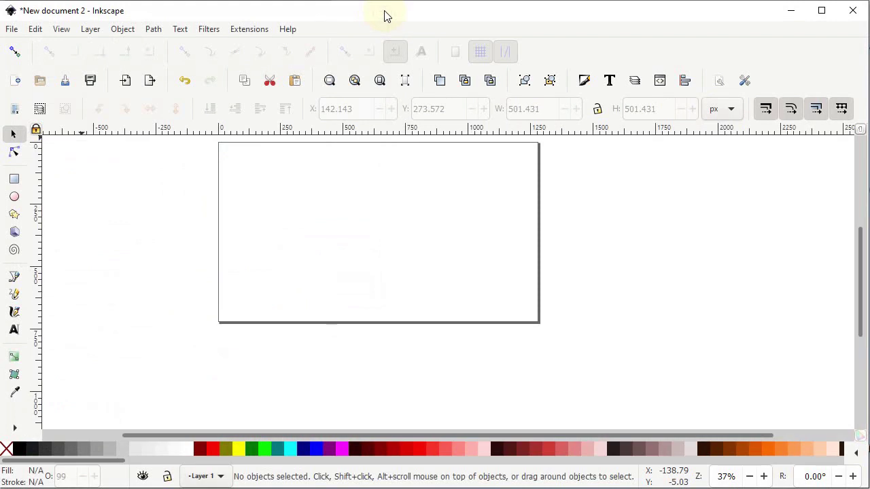
left_click(581, 90)
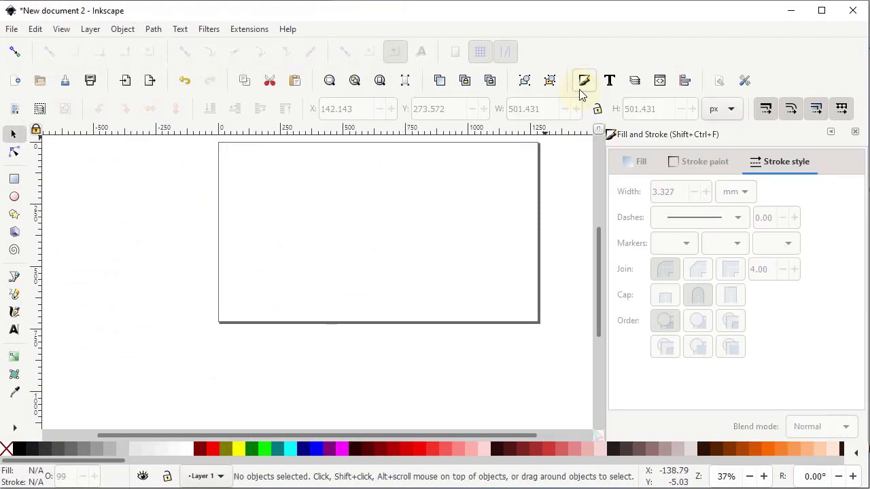
left_click(382, 82)
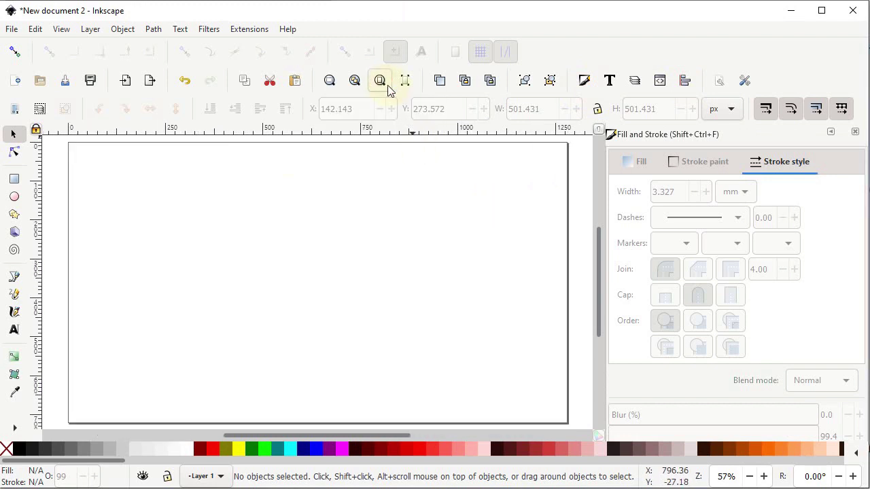
Step: Ctrl-drag a perfect red circle of radius 252.785 px on the page's left half
left_click(15, 197)
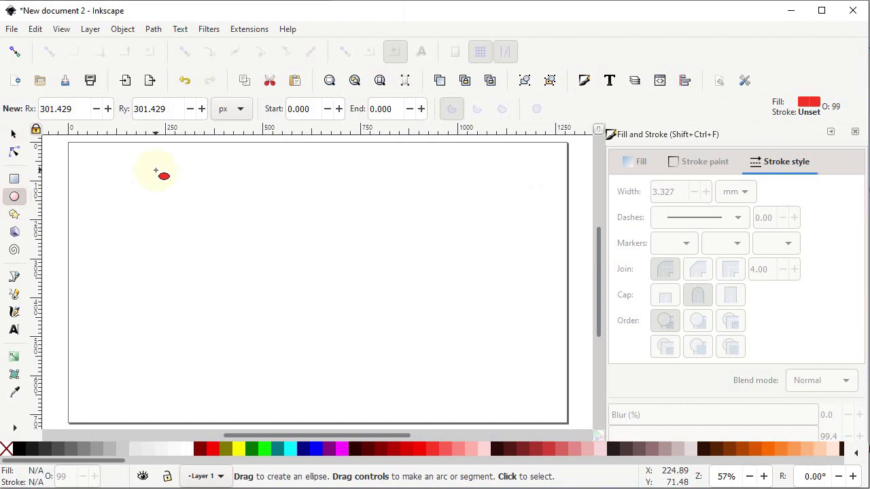
left_click(154, 172, "ctrl")
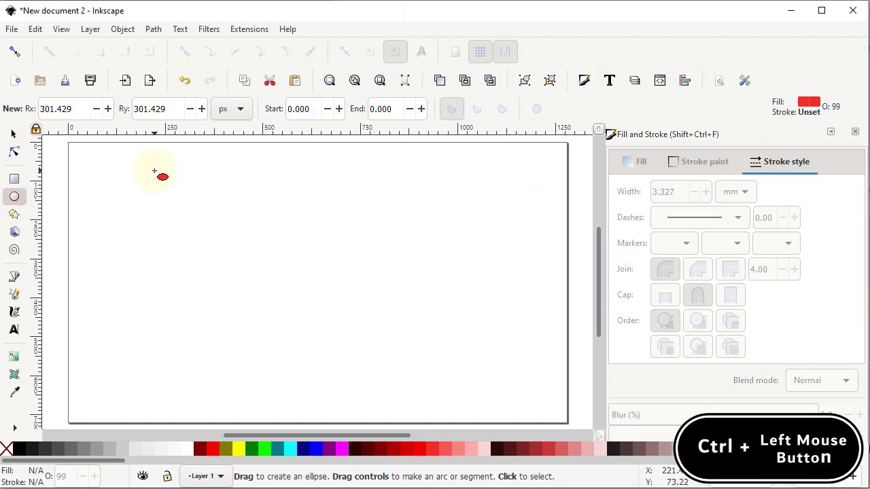
left_click_drag(154, 172, 378, 375)
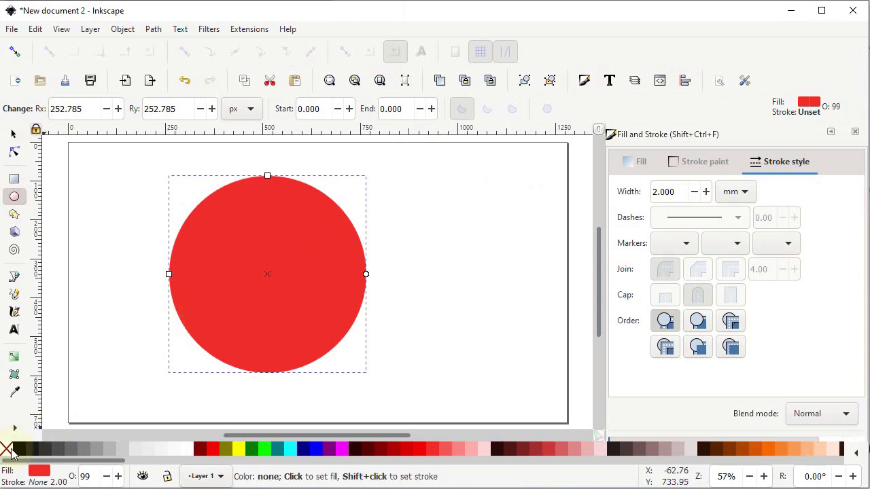
Step: Remove the circle's red fill and give it a black outline
left_click(7, 450)
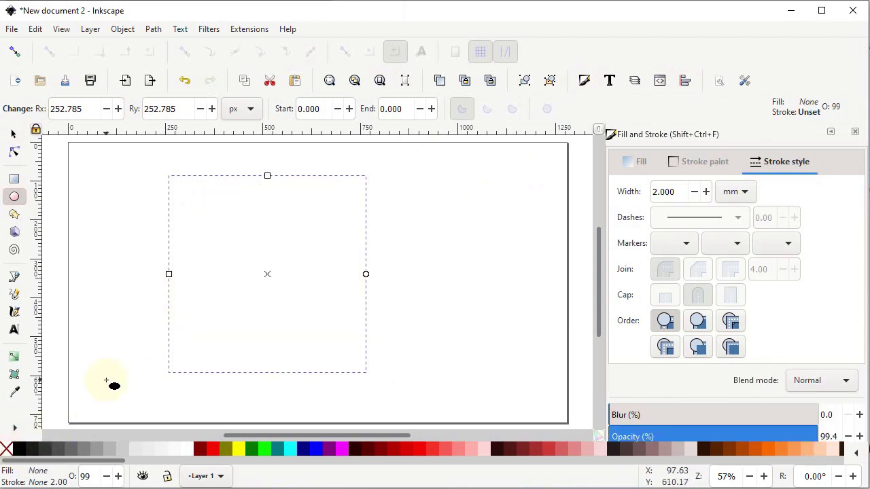
left_click_drag(106, 381, 106, 381)
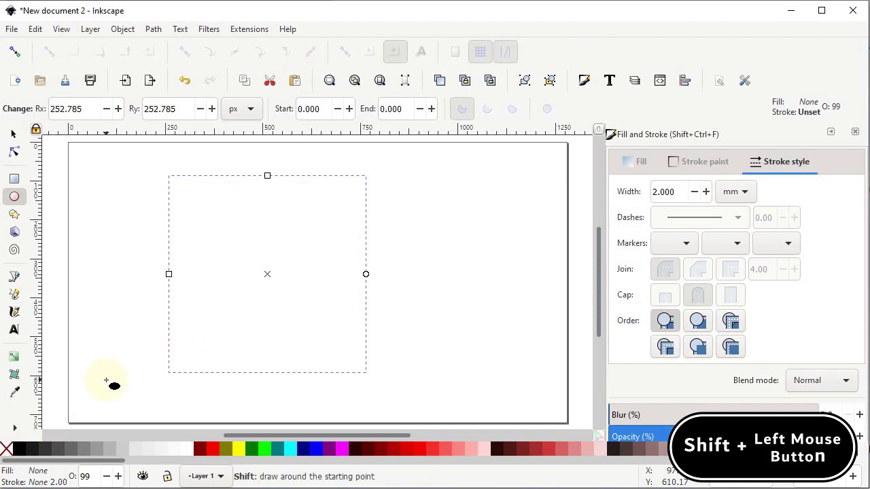
left_click(29, 449, "shift")
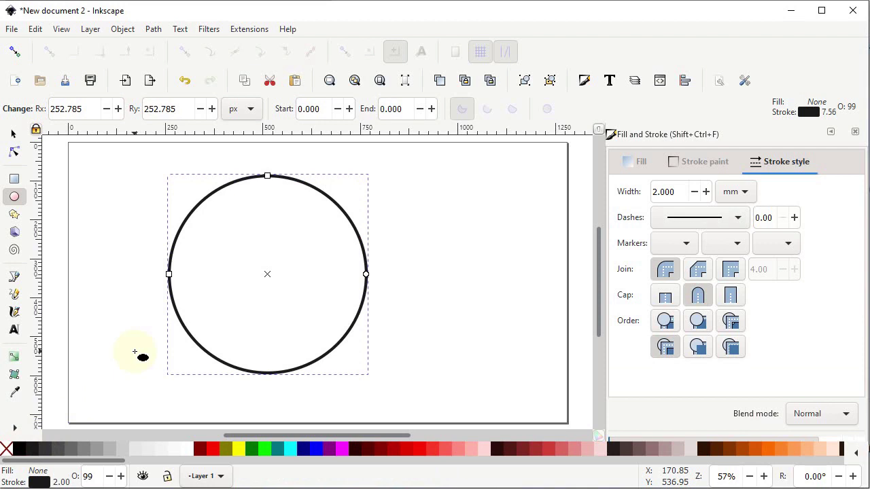
Step: Duplicate the outlined circle in place from its context menu
left_click(20, 138)
right_click(209, 208)
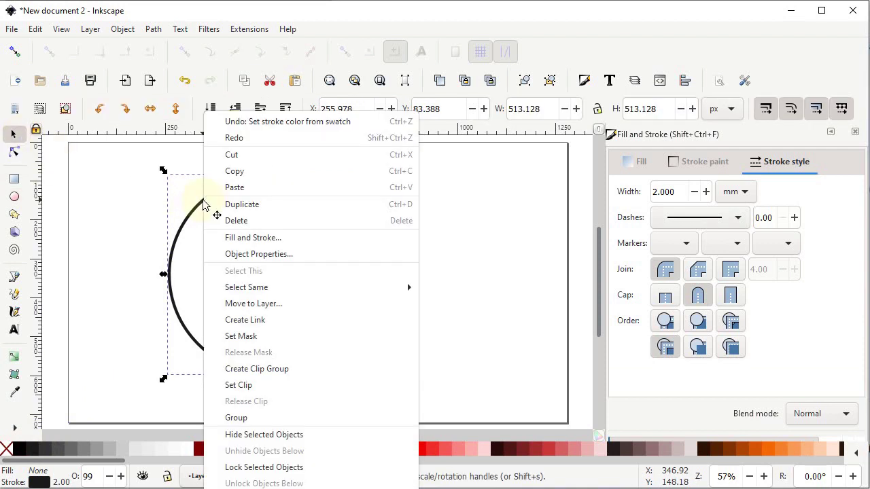
left_click(219, 206)
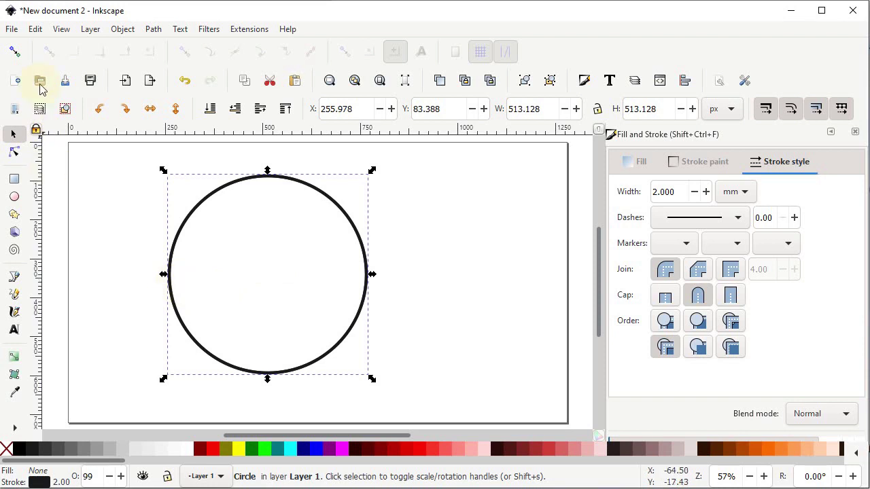
Step: Enable snapping to nodes and paths, smooth nodes, other points and rotation centres
left_click(14, 51)
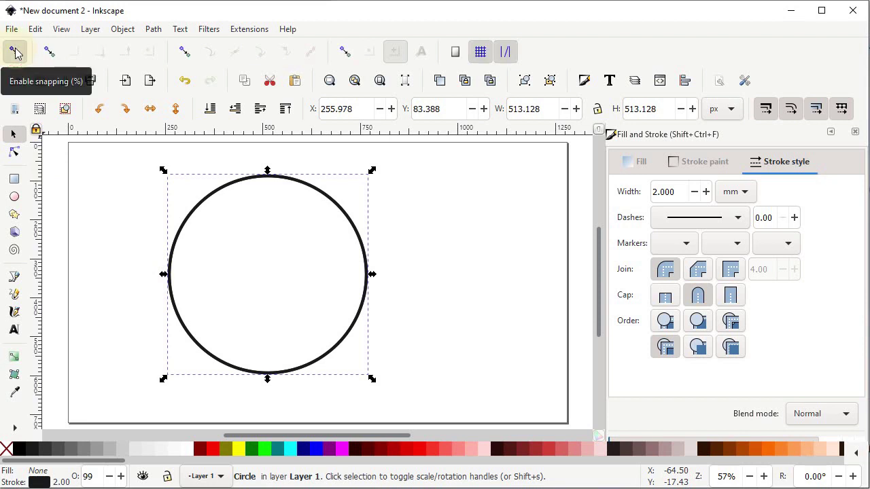
left_click(184, 52)
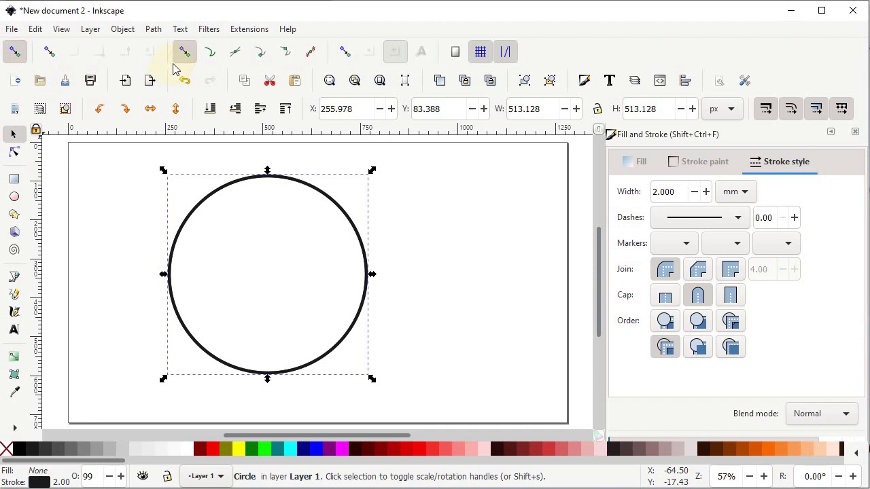
left_click(286, 54)
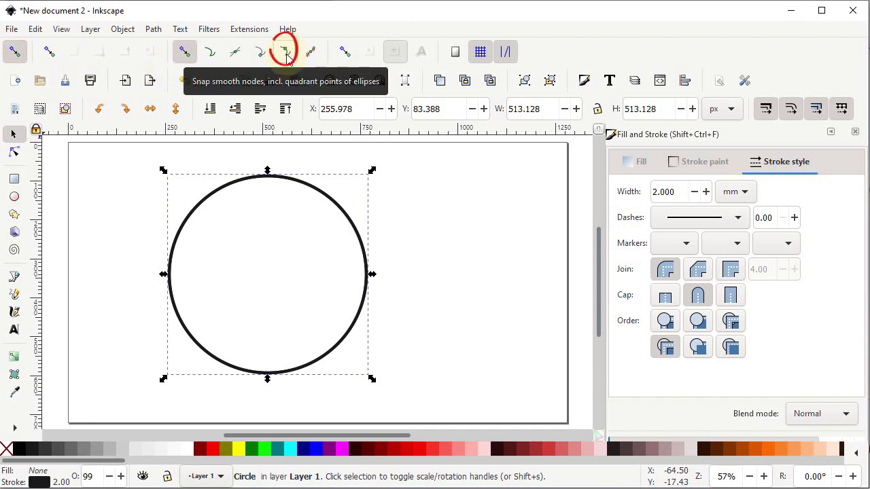
left_click(342, 57)
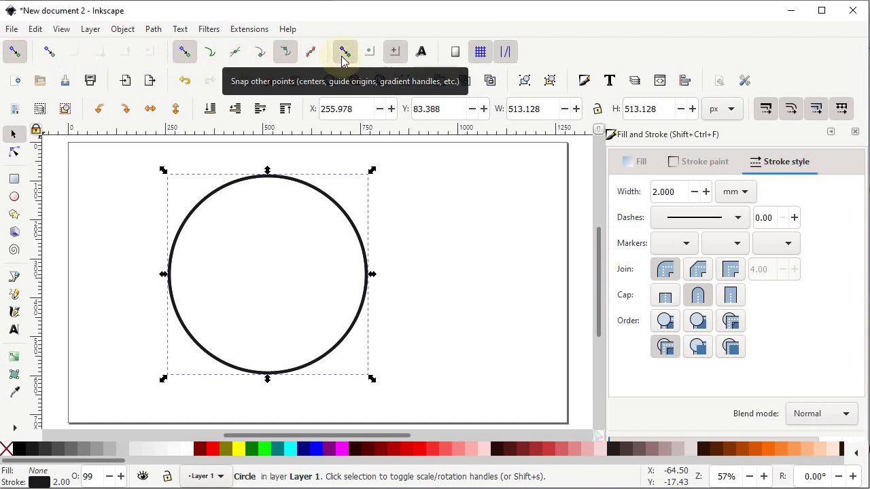
left_click(397, 54)
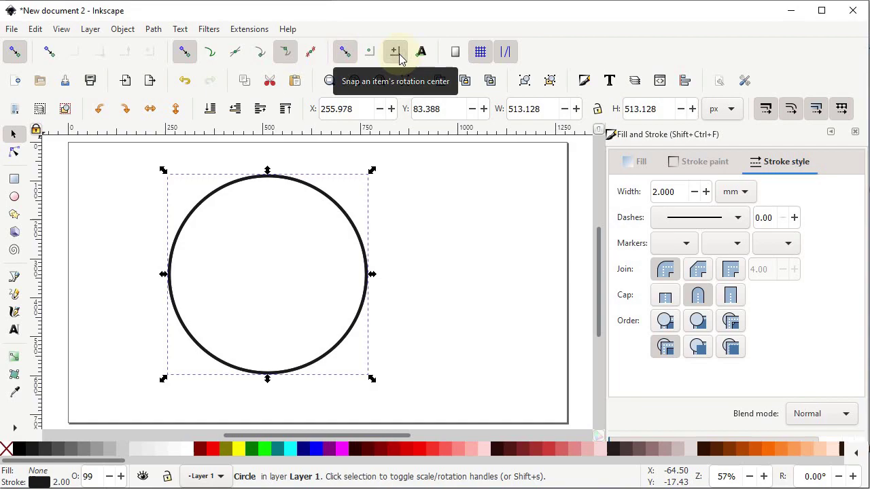
left_click(201, 295, "ctrl")
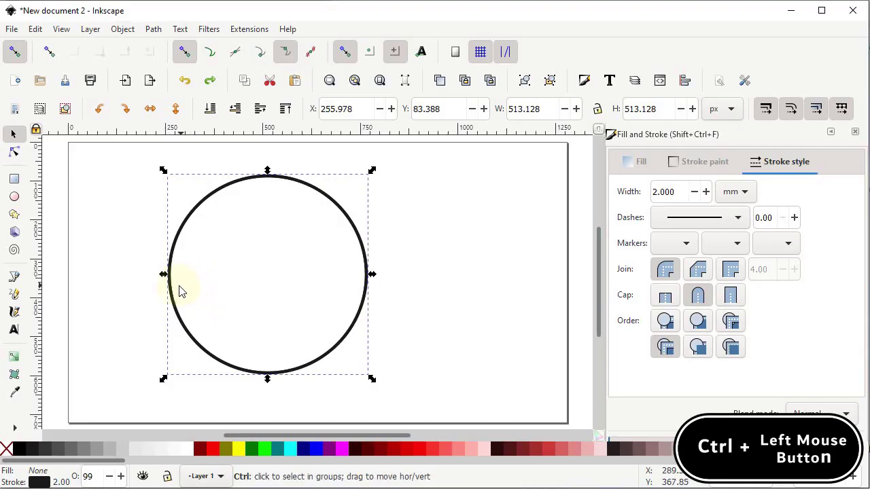
Step: Ctrl-scale the copy to 50%, 256.564 px wide, snapped between the big circle's centre and right edge
left_click_drag(163, 276, 252, 292)
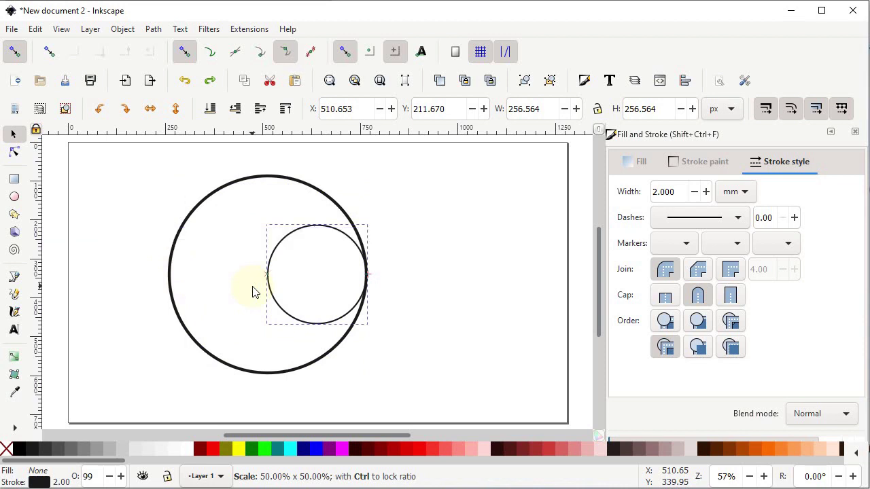
left_click_drag(252, 292, 252, 292)
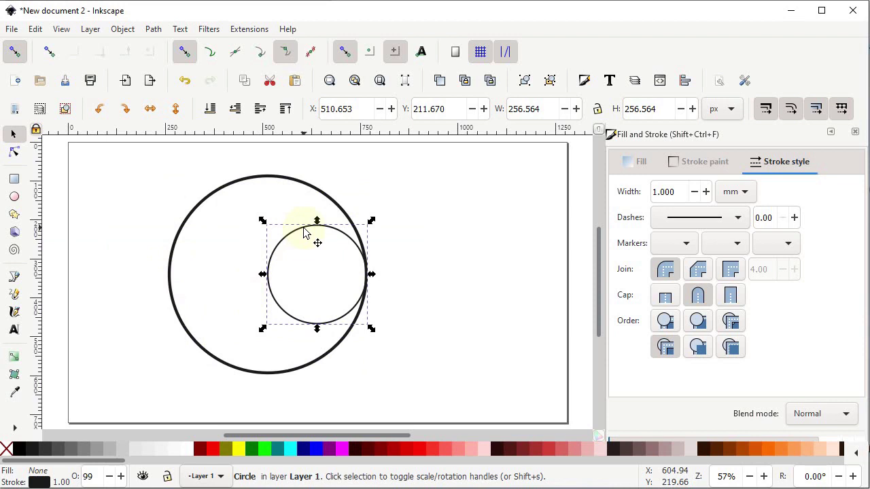
Step: Duplicate the small circle and move the copy up to the big circle's top quadrant
right_click(304, 233)
left_click(347, 204)
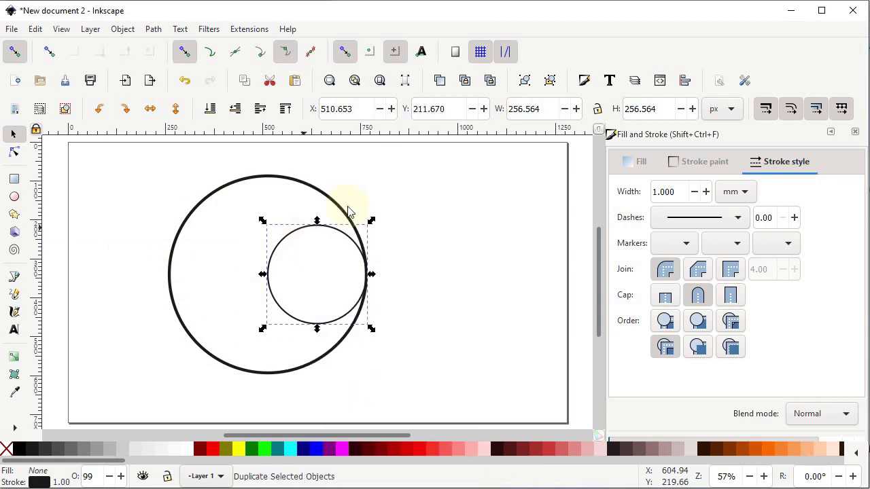
left_click(316, 229)
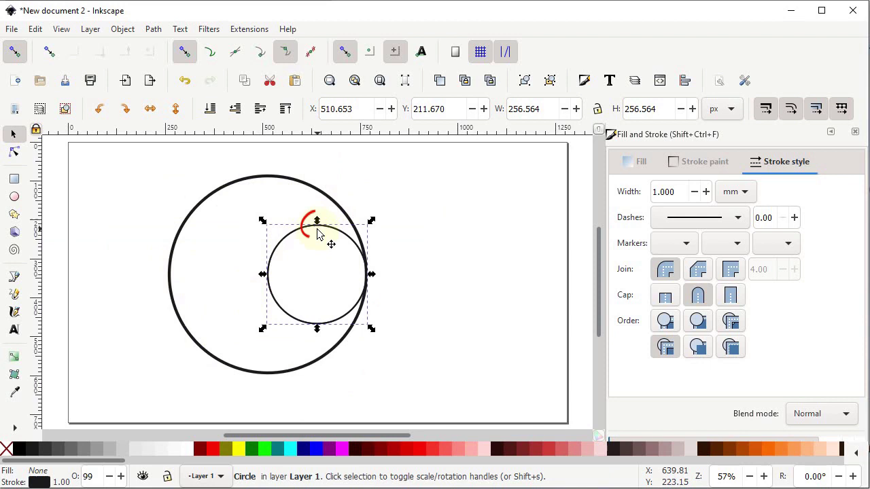
left_click(270, 194)
key("ctrl+z")
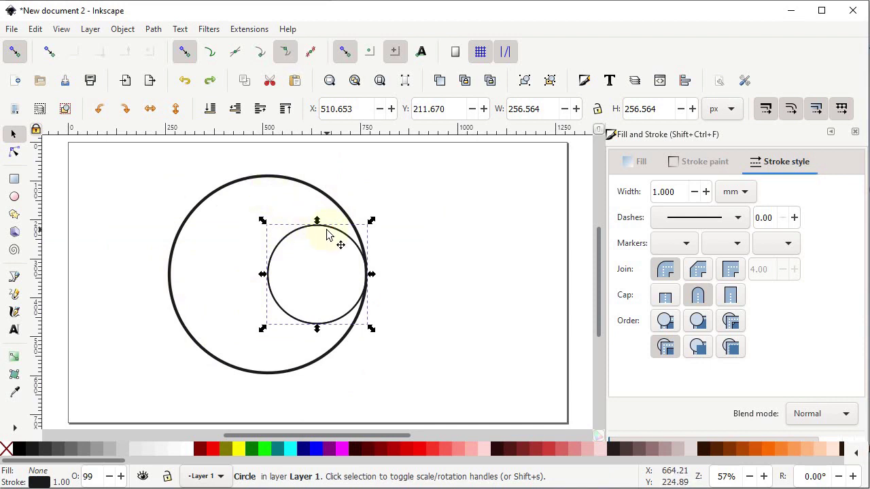
left_click_drag(325, 232, 275, 188)
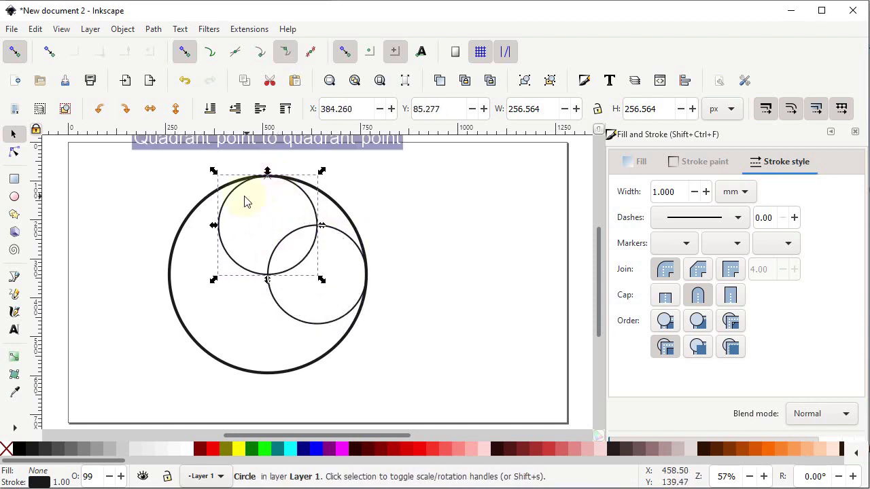
Step: Duplicate the small circle twice, placing copies at the left and bottom of the big circle
right_click(232, 196)
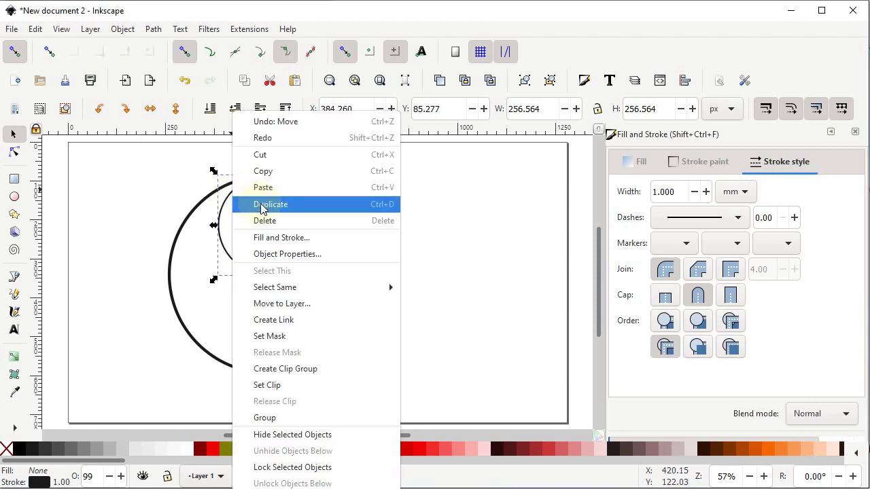
left_click(258, 204)
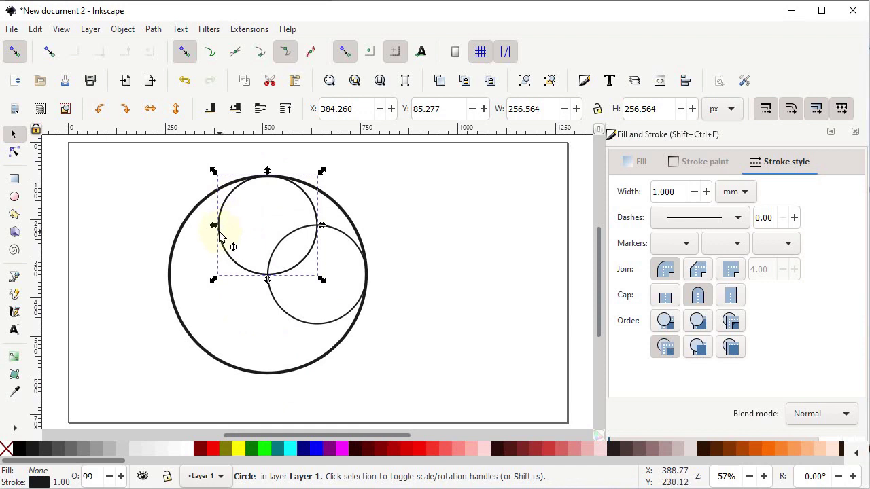
left_click_drag(229, 246, 179, 294)
right_click(198, 239)
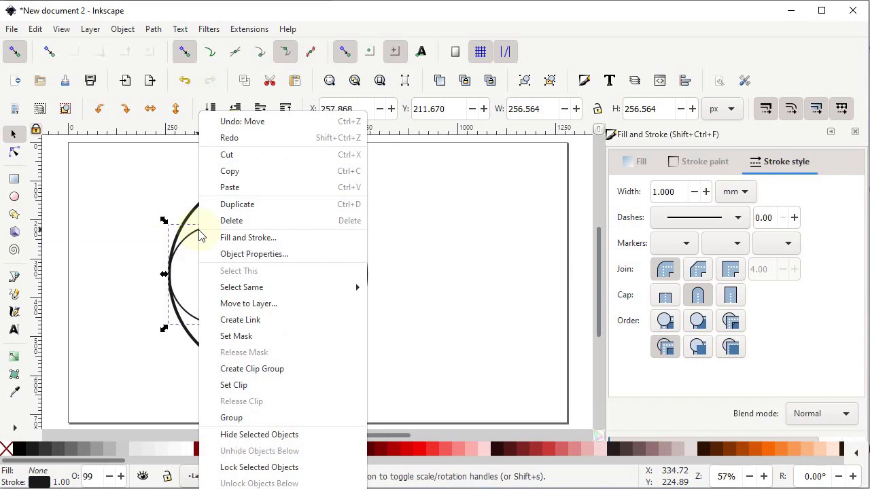
left_click(243, 212)
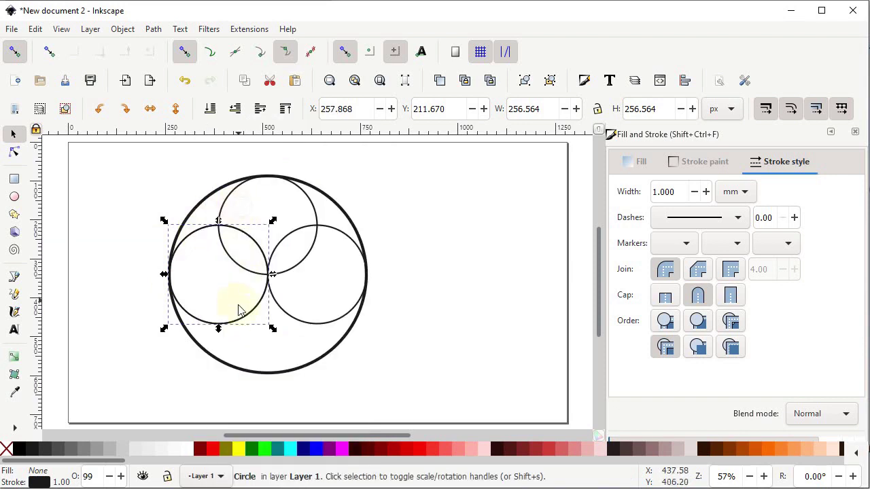
left_click_drag(232, 317, 288, 375)
left_click(361, 394)
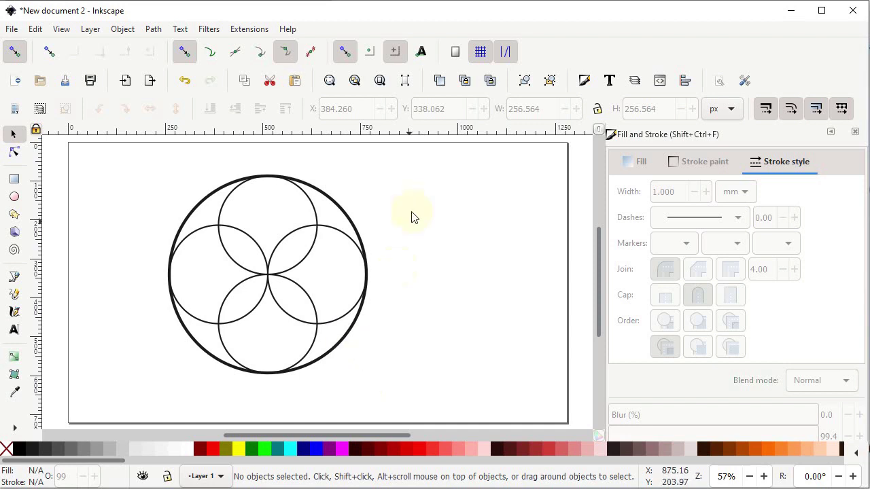
Step: Select all five circles and combine them with Path > Combine into one 21-node path
left_click_drag(404, 157, 146, 405)
left_click(154, 29)
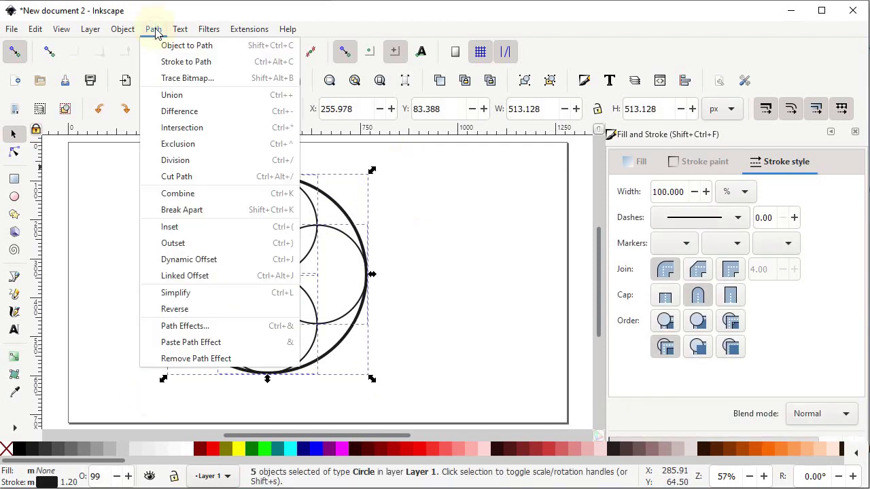
left_click(185, 194)
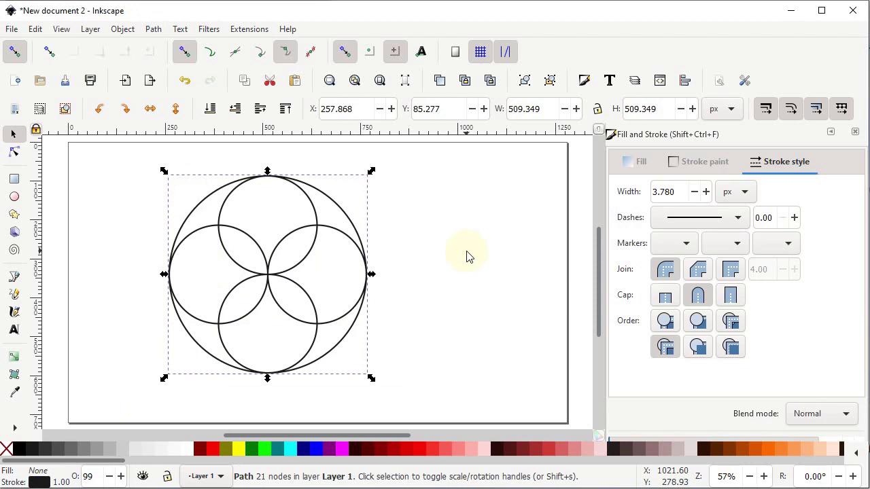
Step: Draw a roughly 638 × 631 px rectangle over the circle pattern and fill it red
left_click(14, 179)
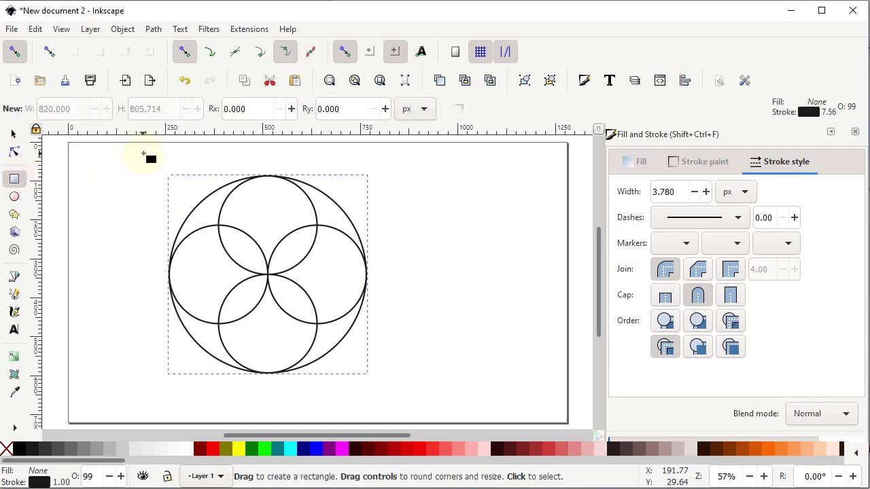
left_click_drag(143, 155, 393, 400)
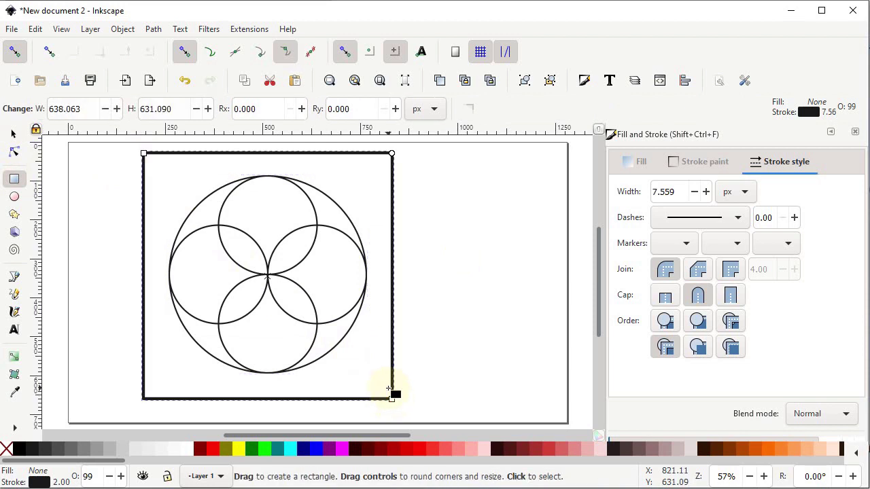
left_click(433, 449)
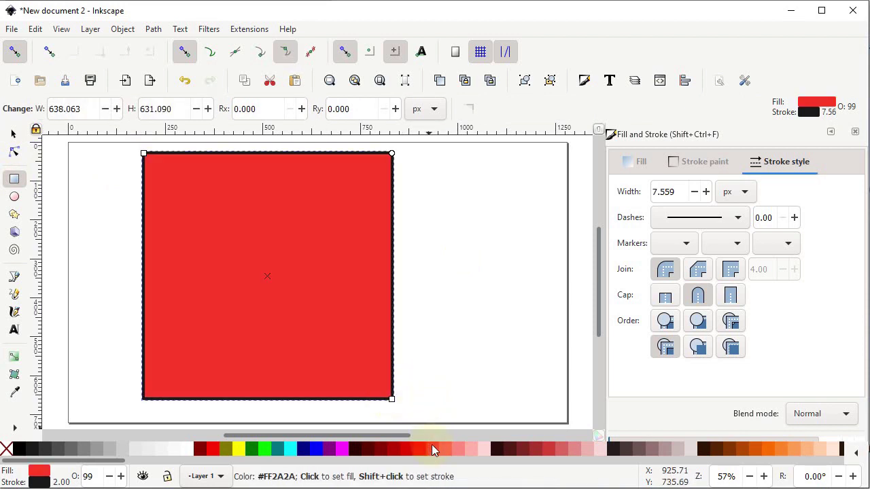
left_click(15, 135)
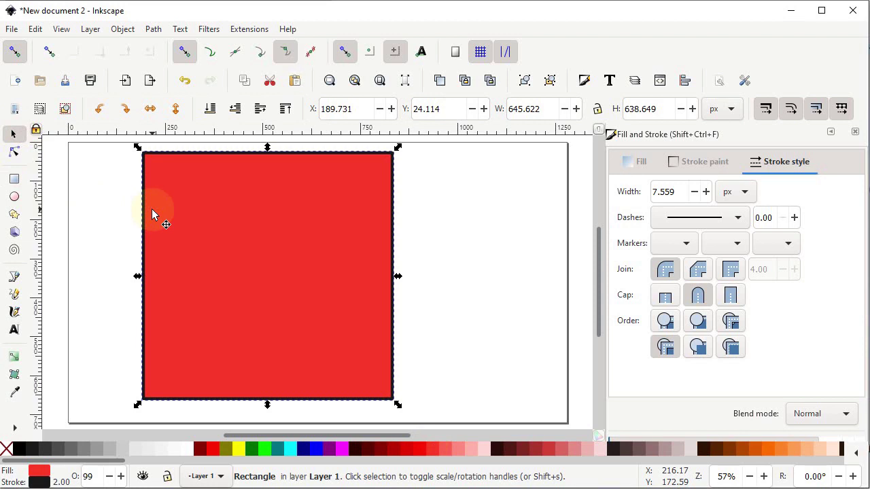
Step: Lower the red square beneath the circles and apply Path > Division, yielding 13 pieces
left_click(210, 110)
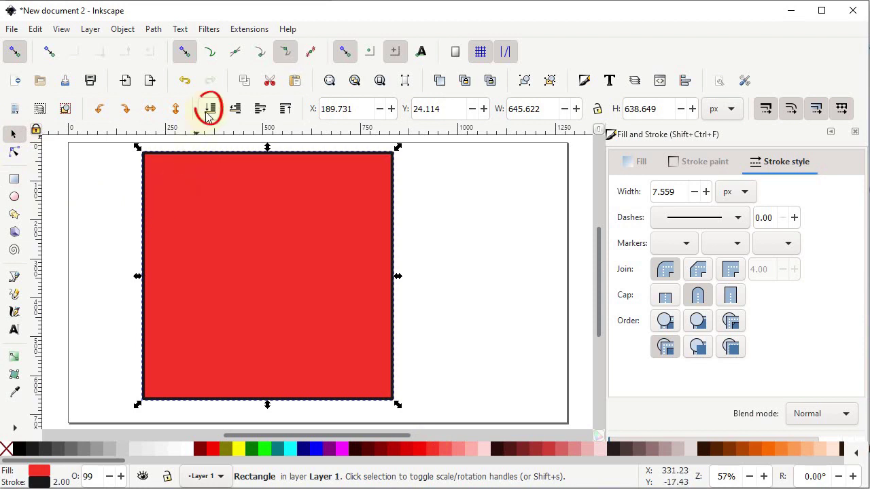
left_click(210, 109)
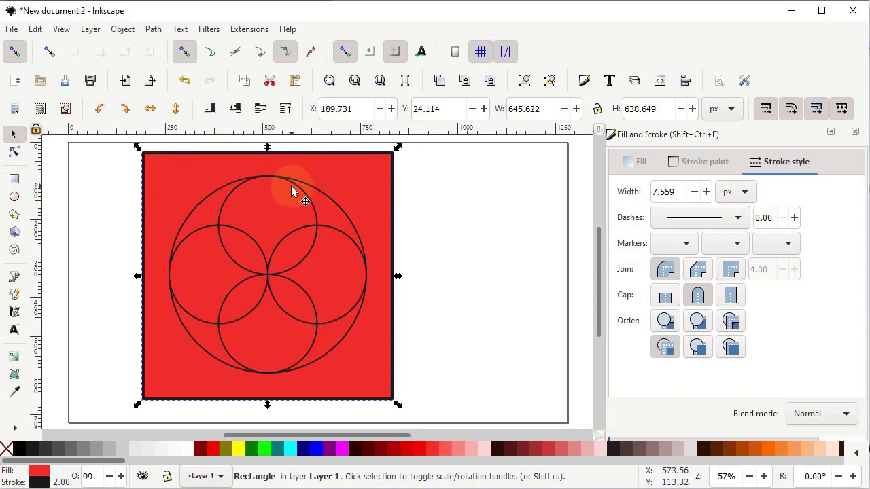
left_click(318, 231)
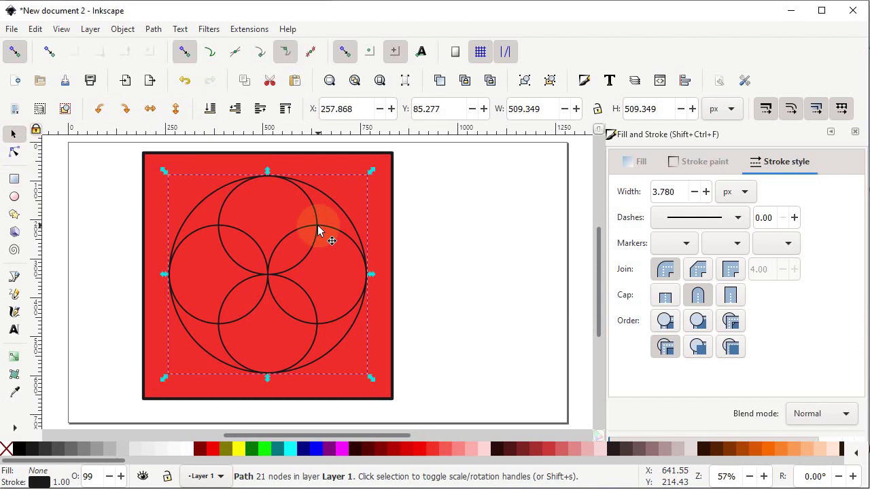
left_click(439, 144)
left_click_drag(439, 142, 106, 418)
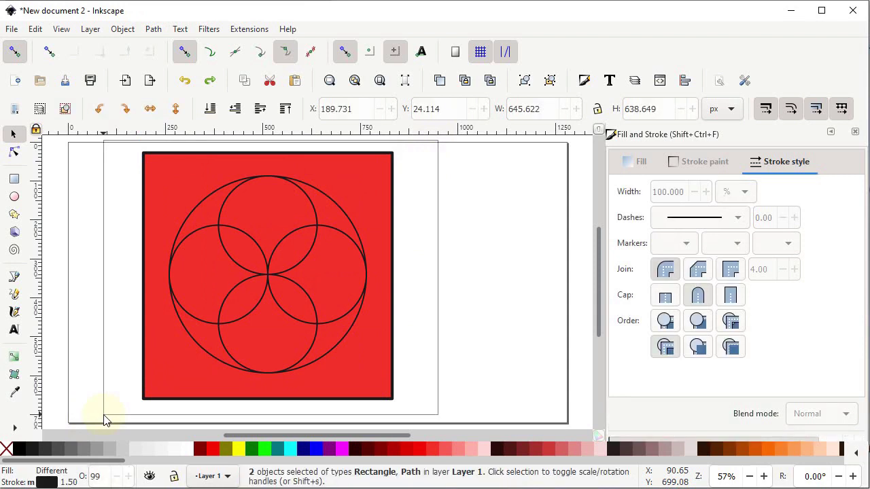
left_click(153, 29)
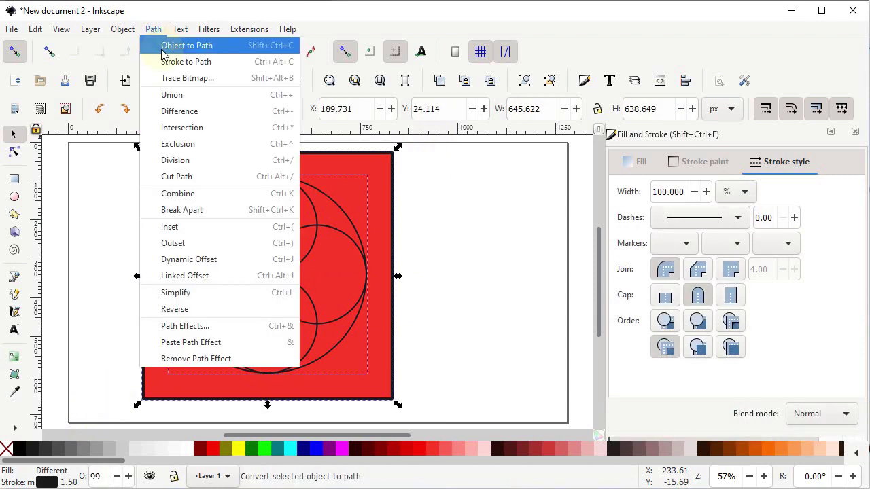
left_click(174, 163)
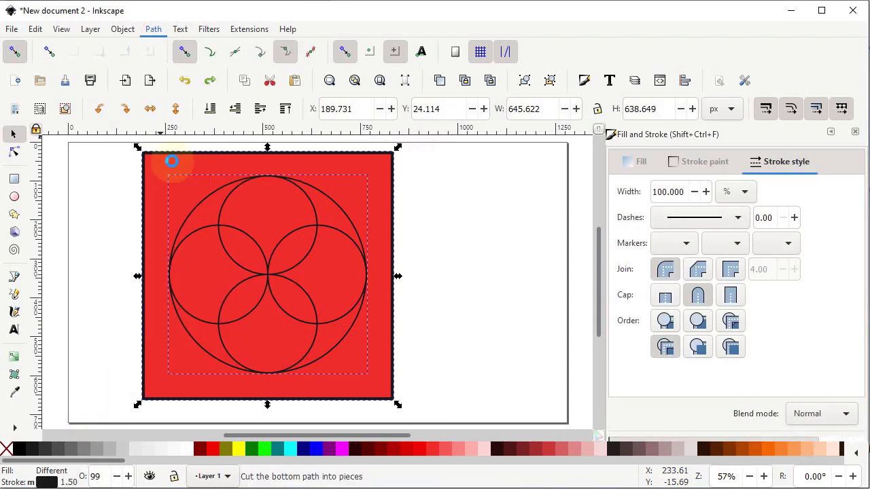
Step: Delete the outer red square and the outer pieces at the top right
left_click(408, 234)
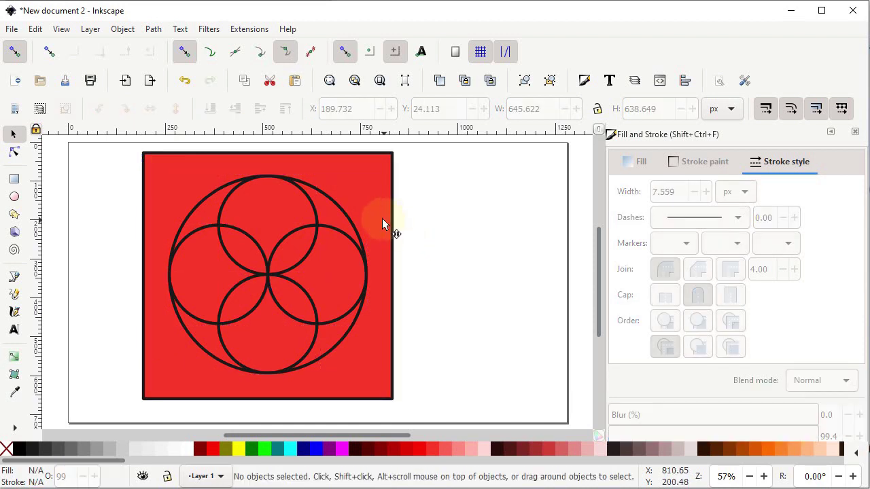
left_click(383, 224)
key("Delete")
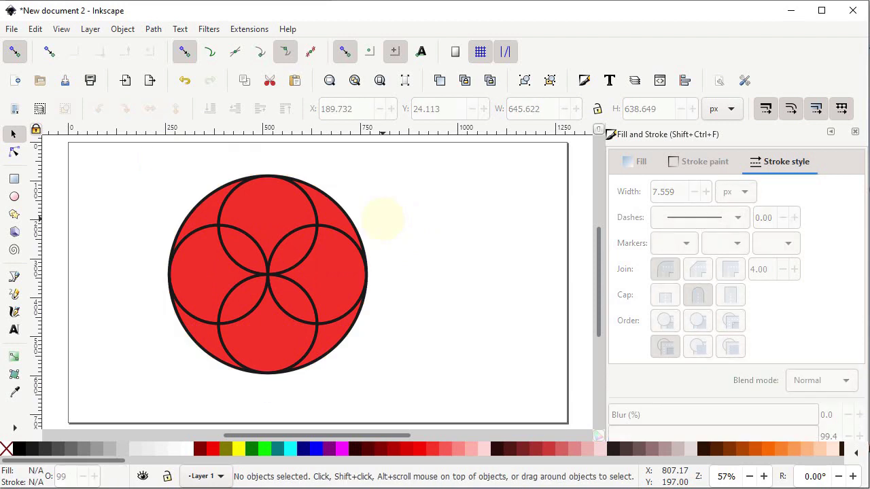
left_click(340, 204)
key("Delete")
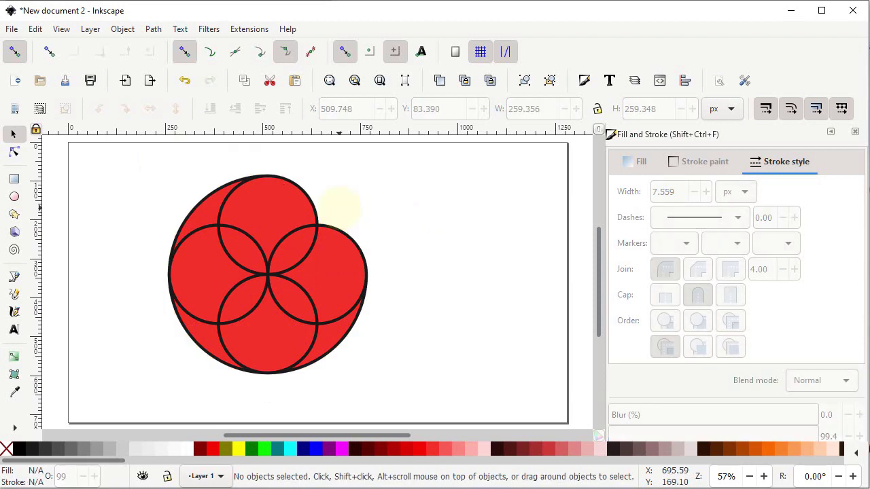
key("Delete")
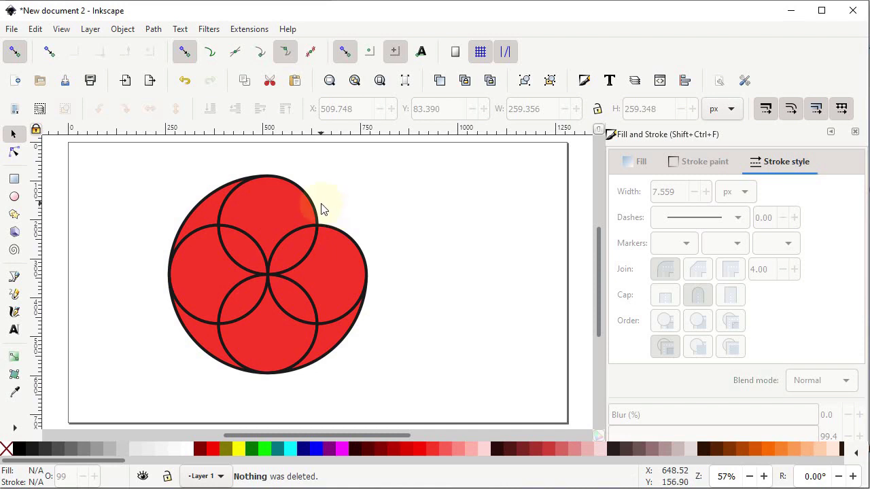
left_click(278, 196)
key("Delete")
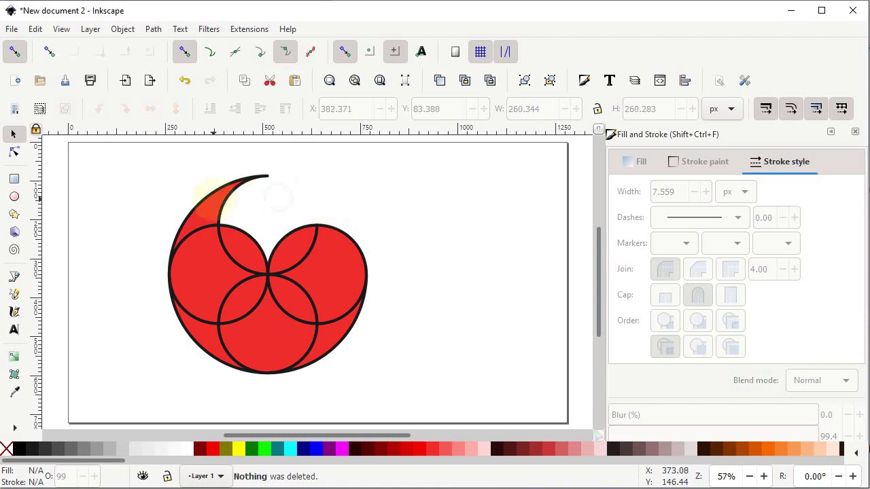
Step: Delete the top hook-shaped piece, the left crescent and the lower outer pieces
left_click(195, 221)
key("Delete")
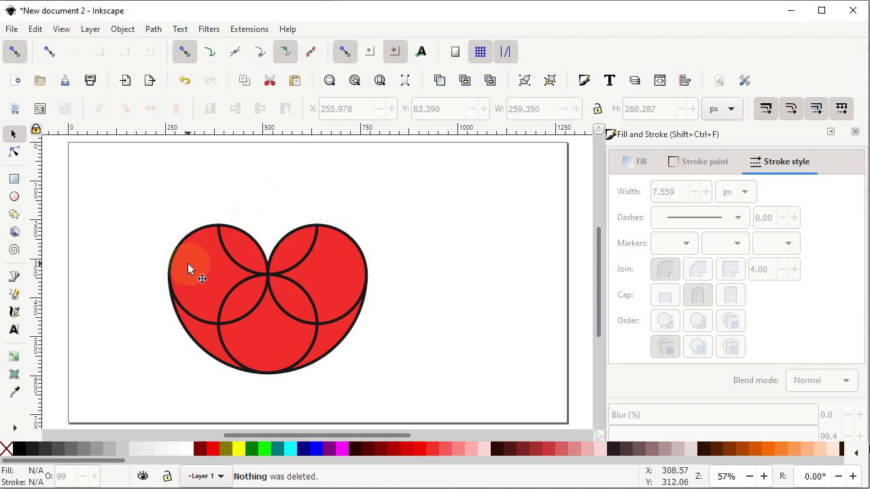
left_click(188, 263)
key("Delete")
key("Delete")
left_click(253, 355)
key("Delete")
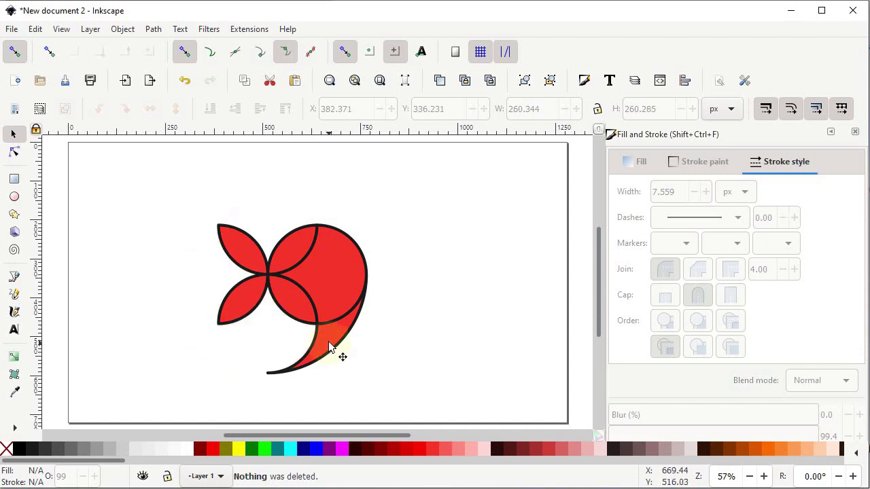
left_click(340, 354)
key("Delete")
key("Delete")
Step: Select the four petals and union them into one path
left_click_drag(380, 193, 161, 352)
left_click(153, 29)
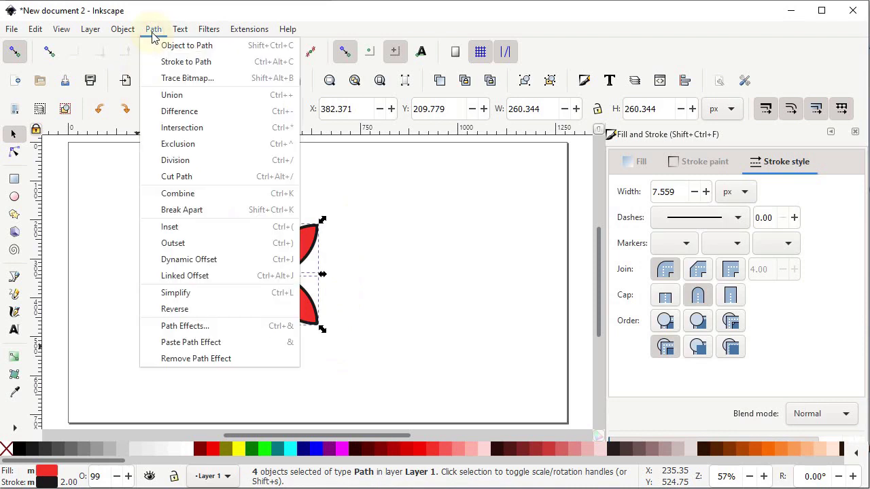
left_click(181, 97)
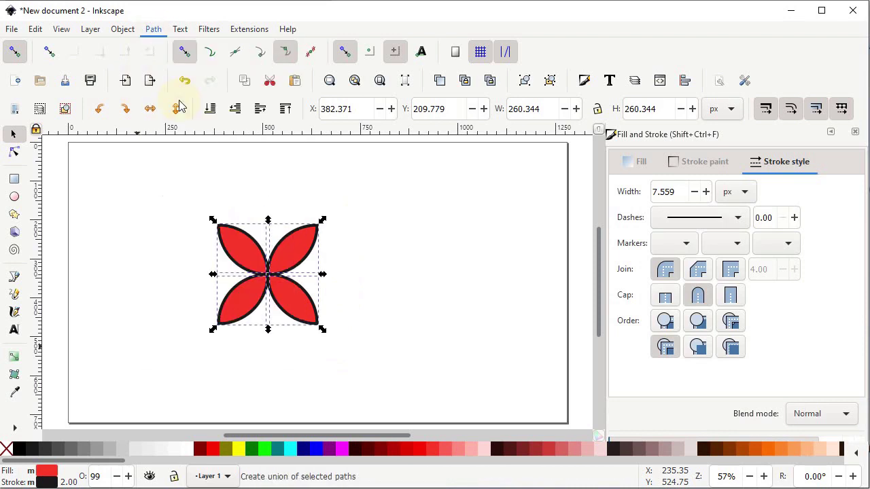
Step: Remove the flower's black outline and nudge it slightly right and down
left_click(207, 188, "shift")
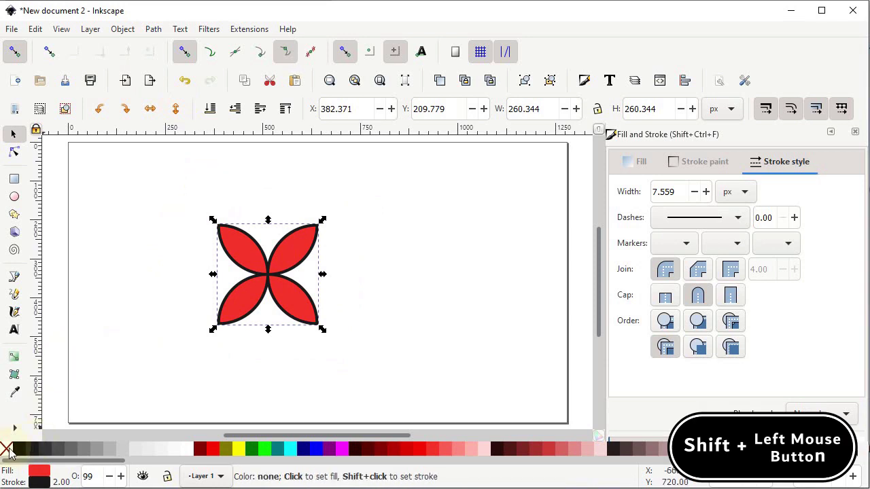
left_click(8, 452, "shift")
left_click_drag(291, 294, 322, 300)
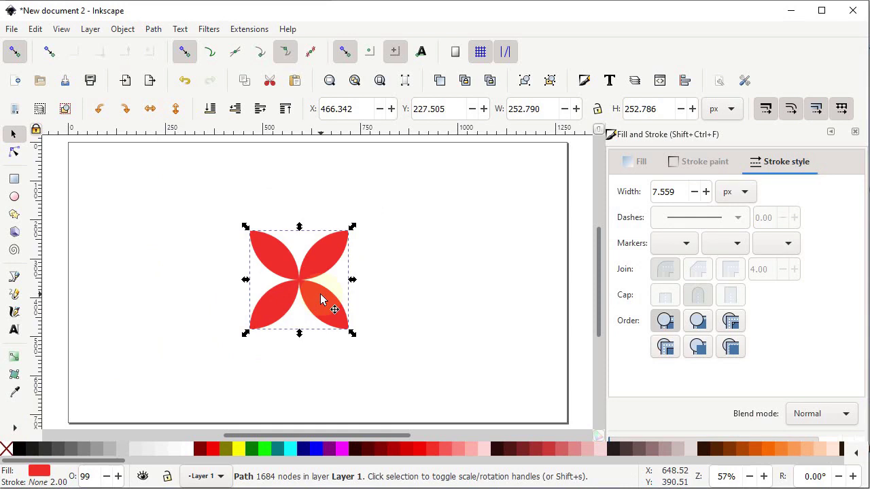